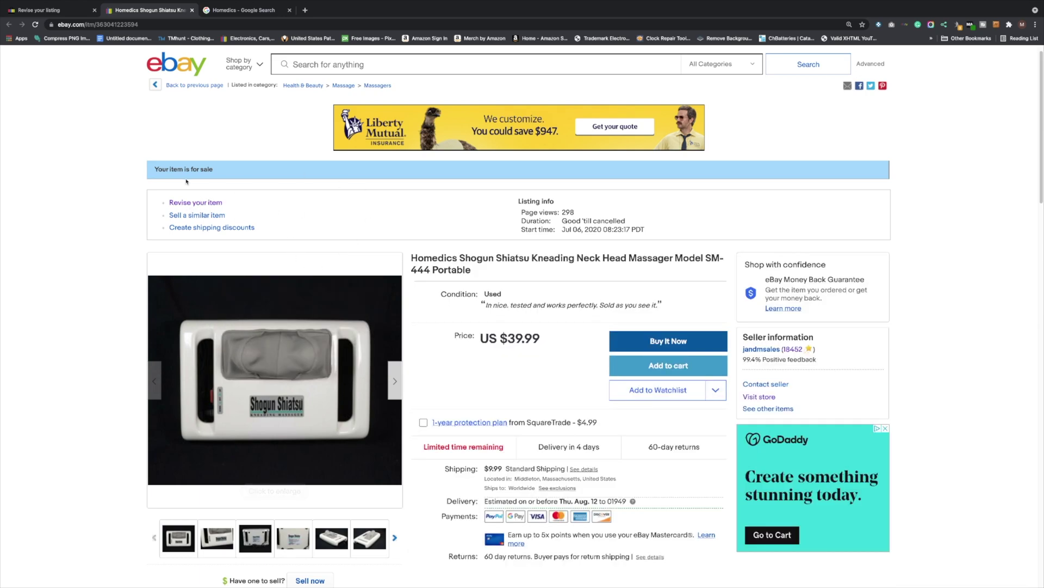
- Start revising the live massager listing and request the new listing tool
click(194, 203)
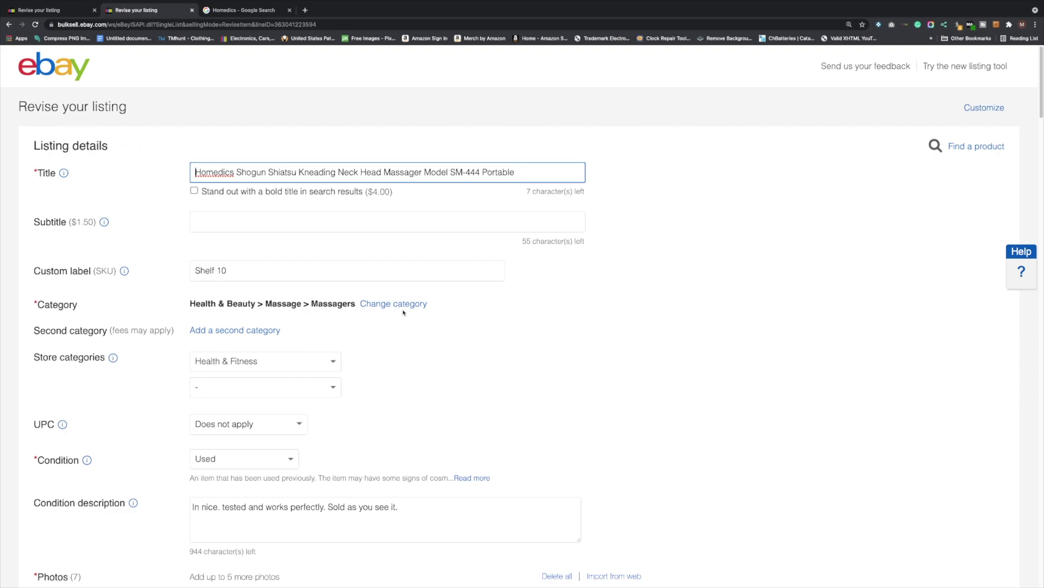
scroll(438, 420, down, 3)
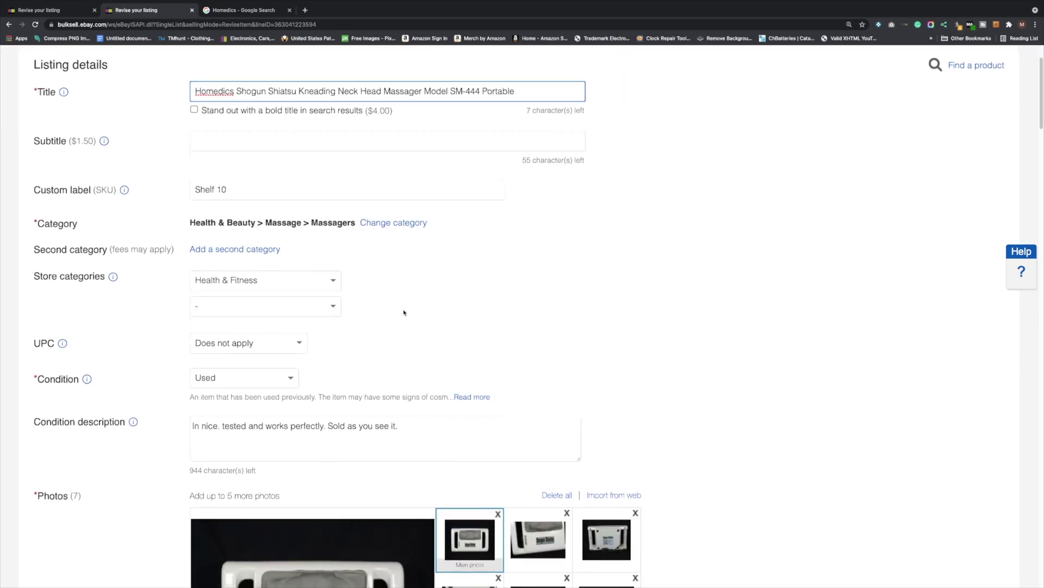
scroll(408, 326, down, 5)
scroll(402, 314, down, 3)
scroll(403, 313, down, 5)
scroll(402, 314, up, 15)
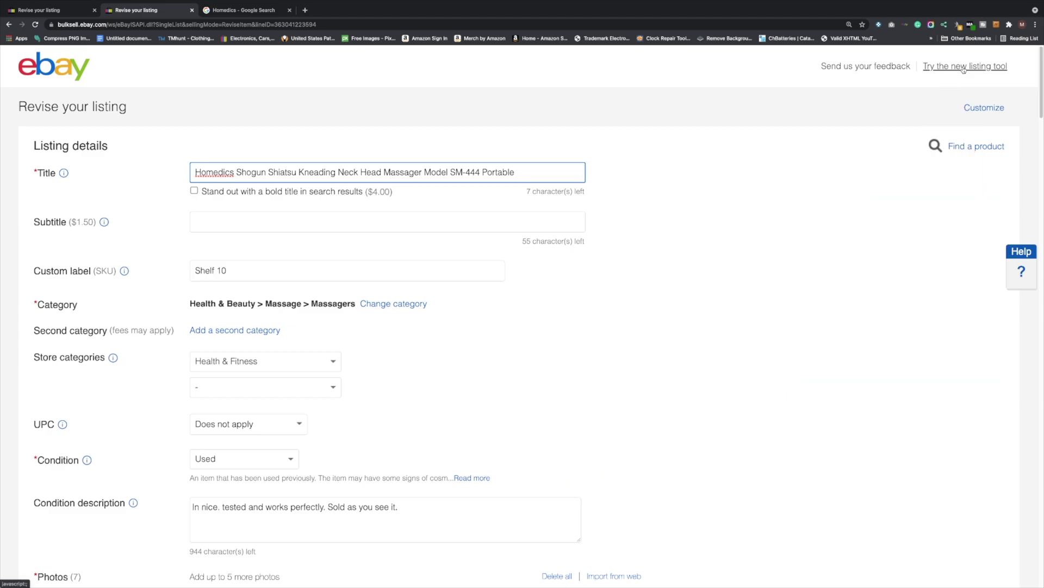
click(965, 67)
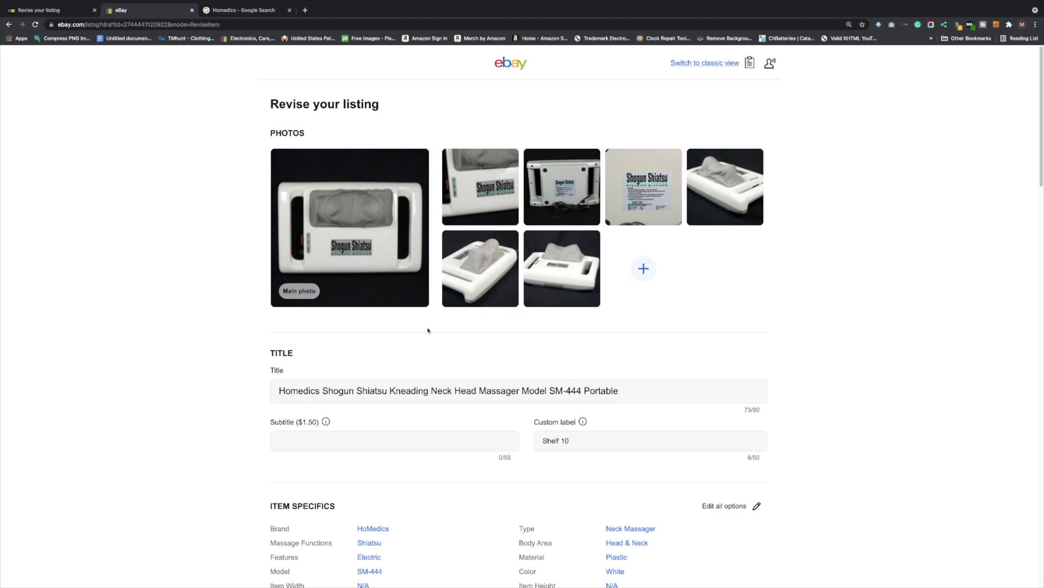
scroll(255, 305, down, 4)
scroll(254, 305, down, 4)
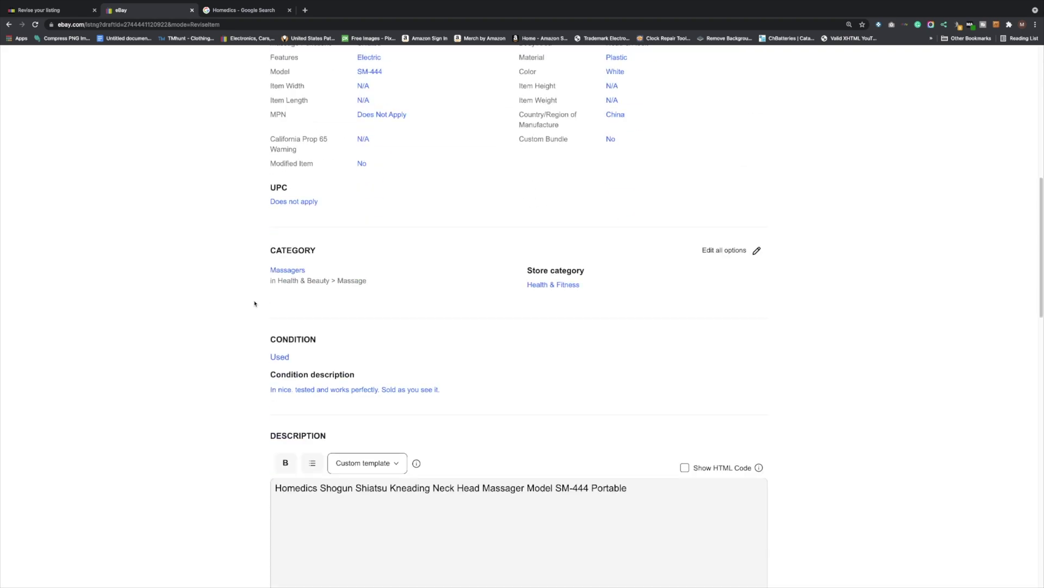
scroll(255, 304, down, 3)
scroll(256, 305, up, 10)
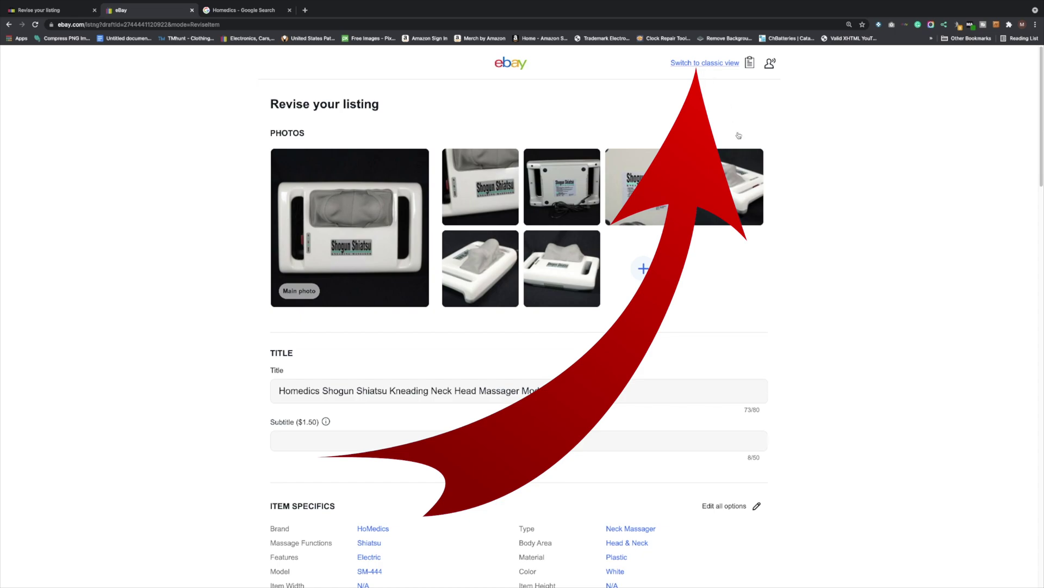
mouse_move(350, 228)
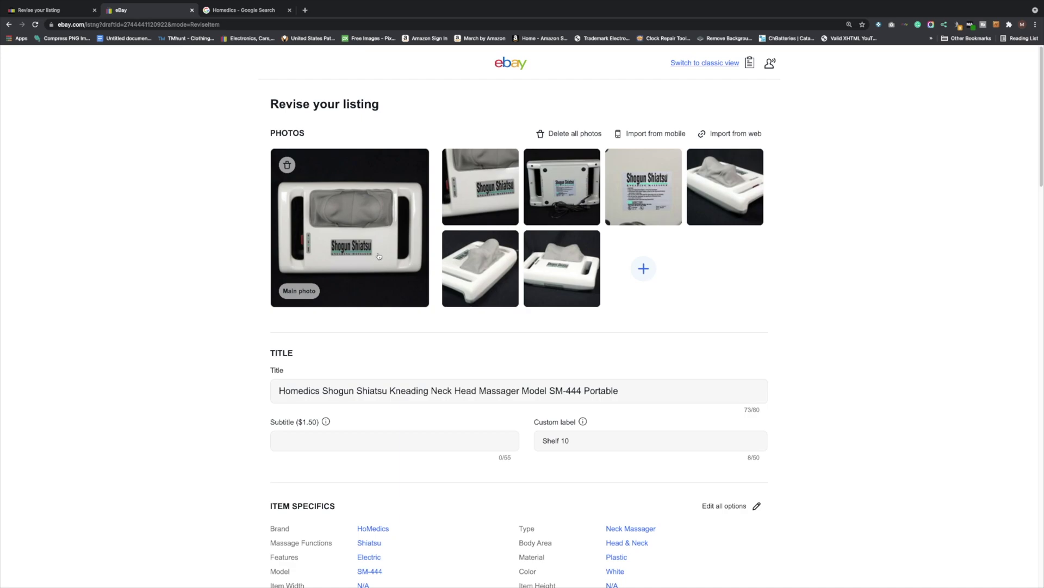
click(379, 257)
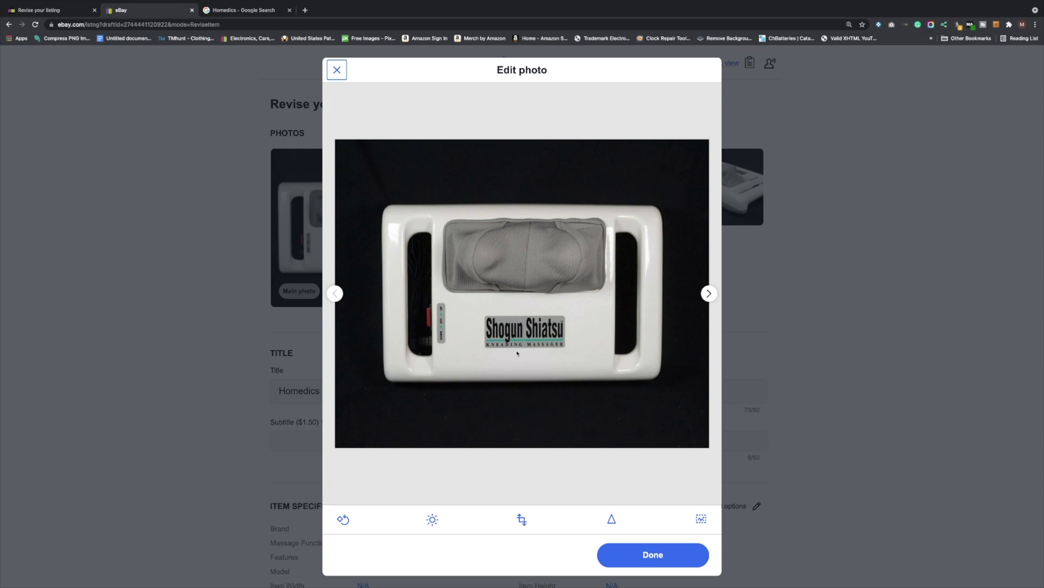
click(701, 519)
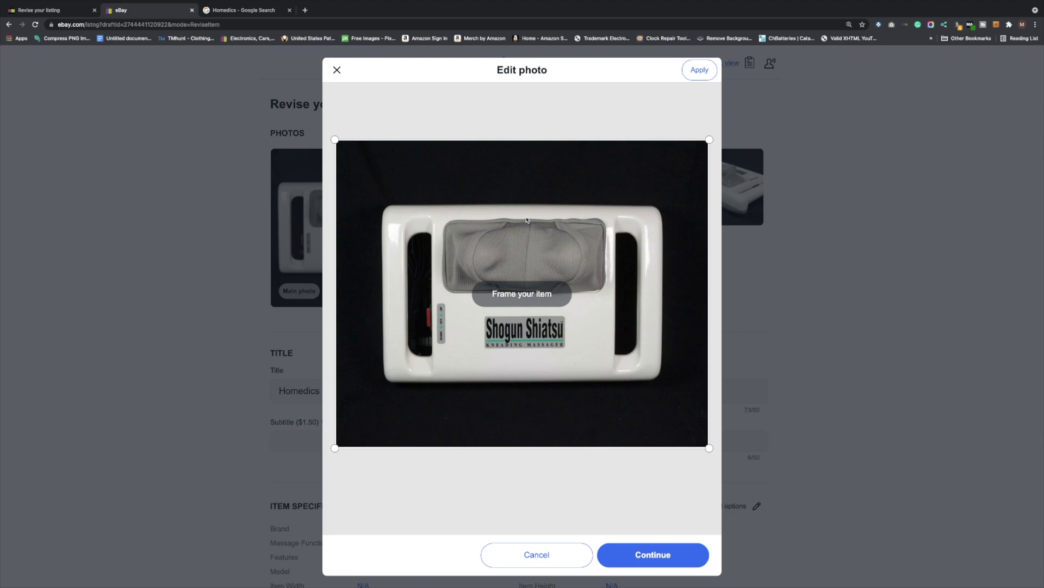
key(Return)
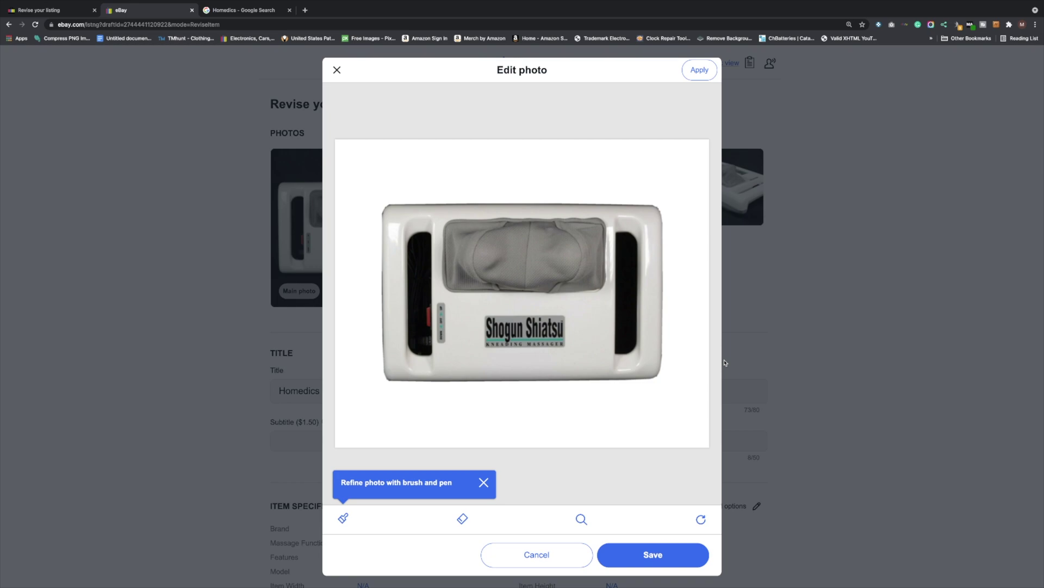
click(515, 554)
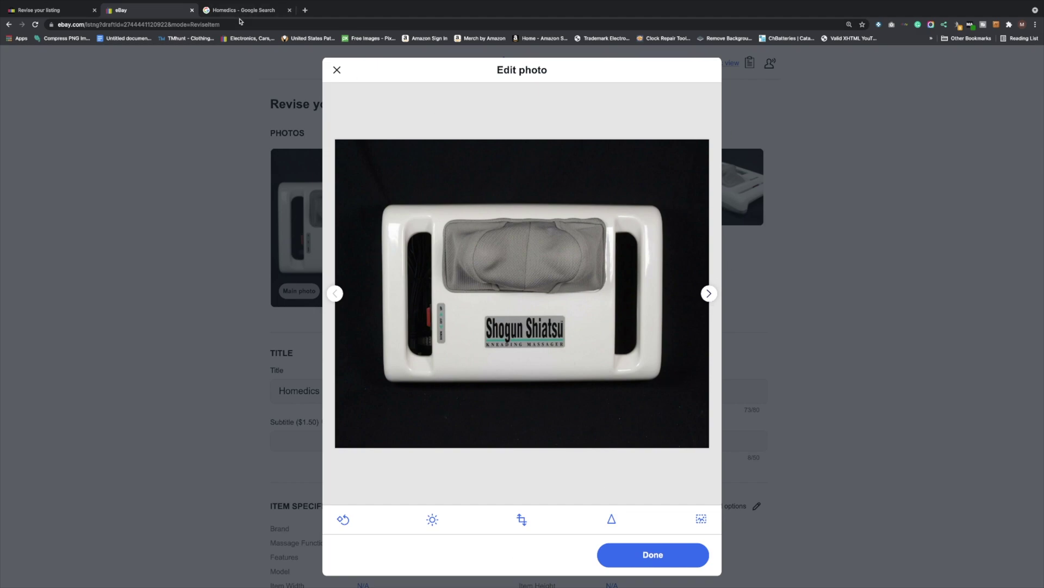
click(336, 70)
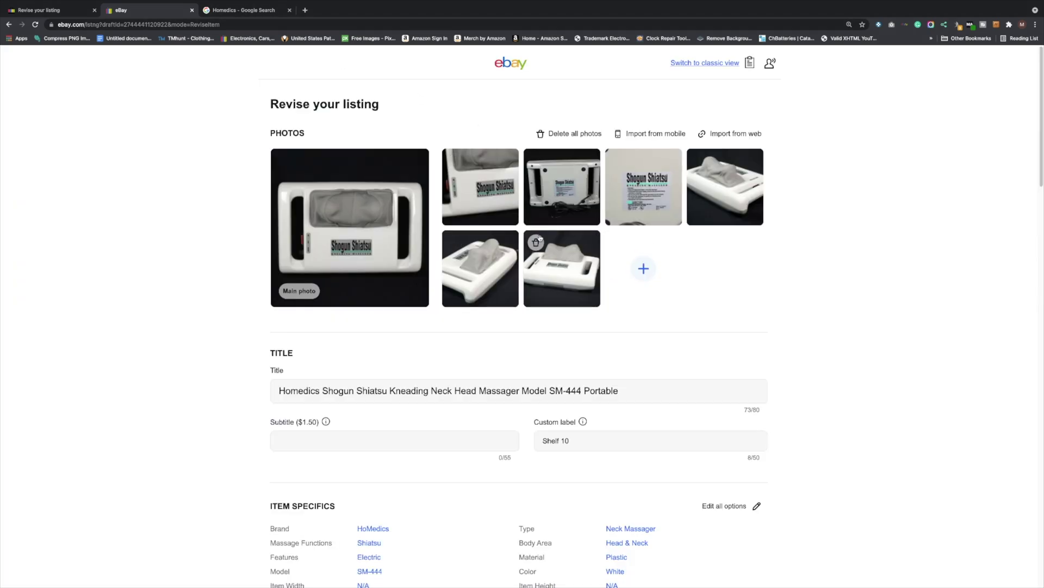
scroll(571, 286, down, 3)
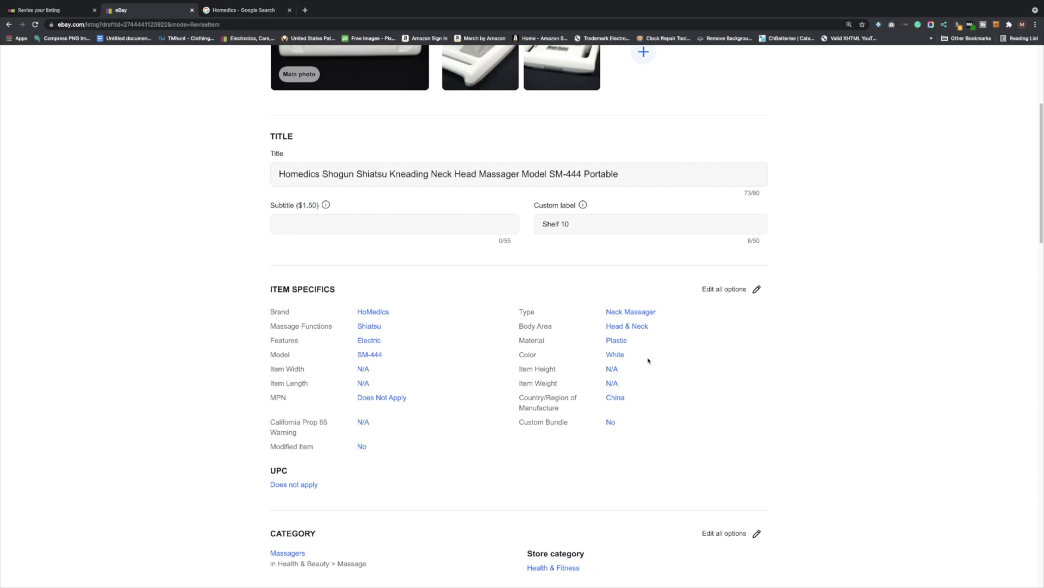
- Review the Material options and keep Plastic as the massager's material
click(622, 343)
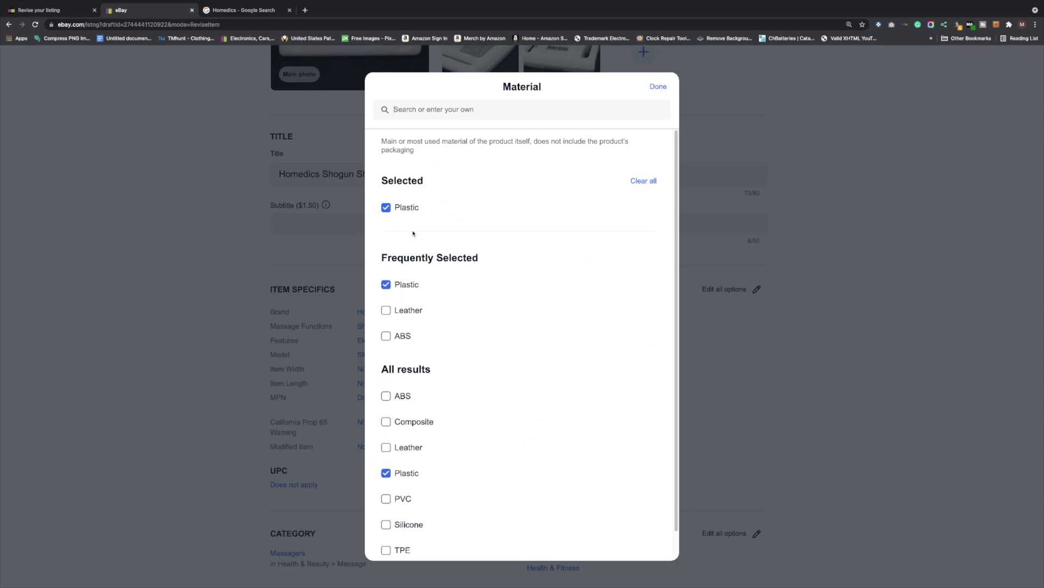
click(416, 108)
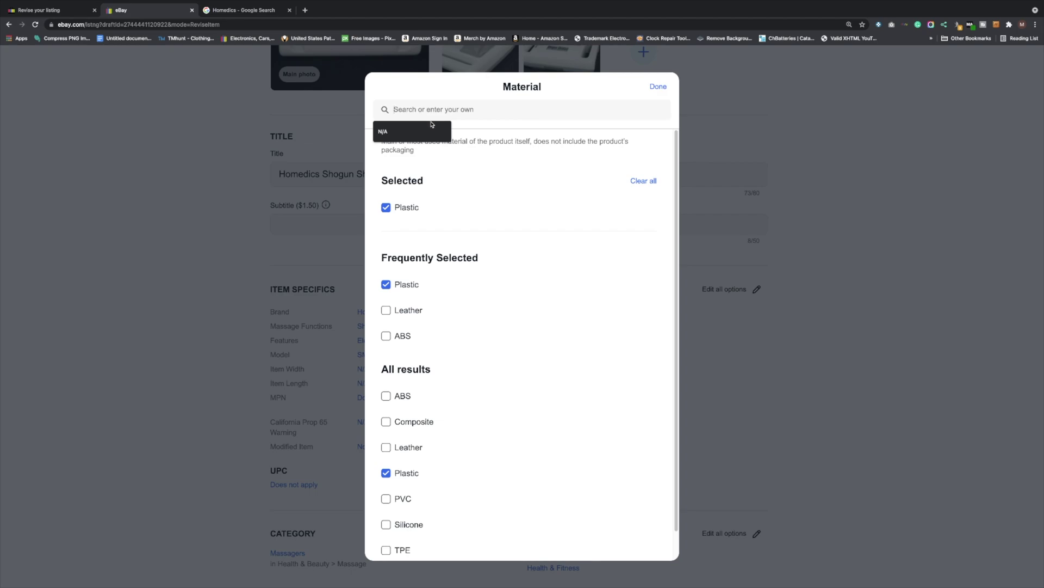
scroll(529, 329, down, 1)
scroll(529, 330, up, 1)
click(658, 87)
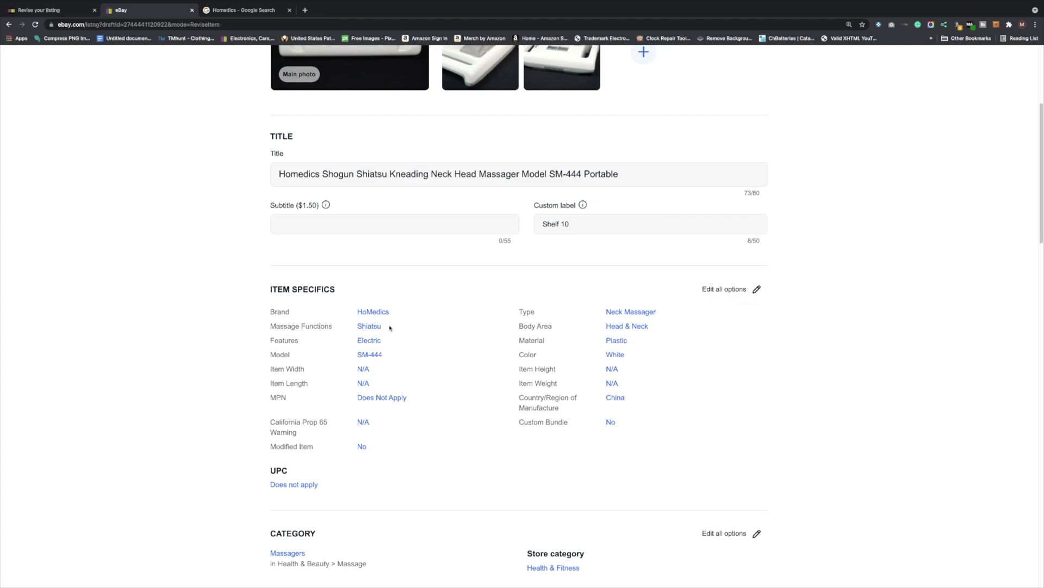
scroll(395, 392, down, 4)
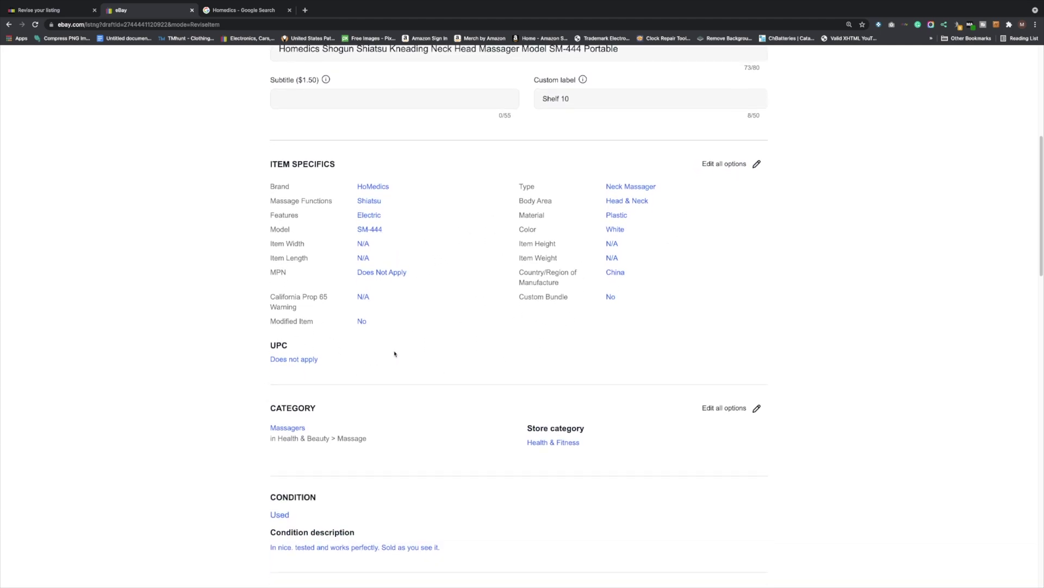
scroll(395, 354, down, 1)
scroll(378, 392, down, 3)
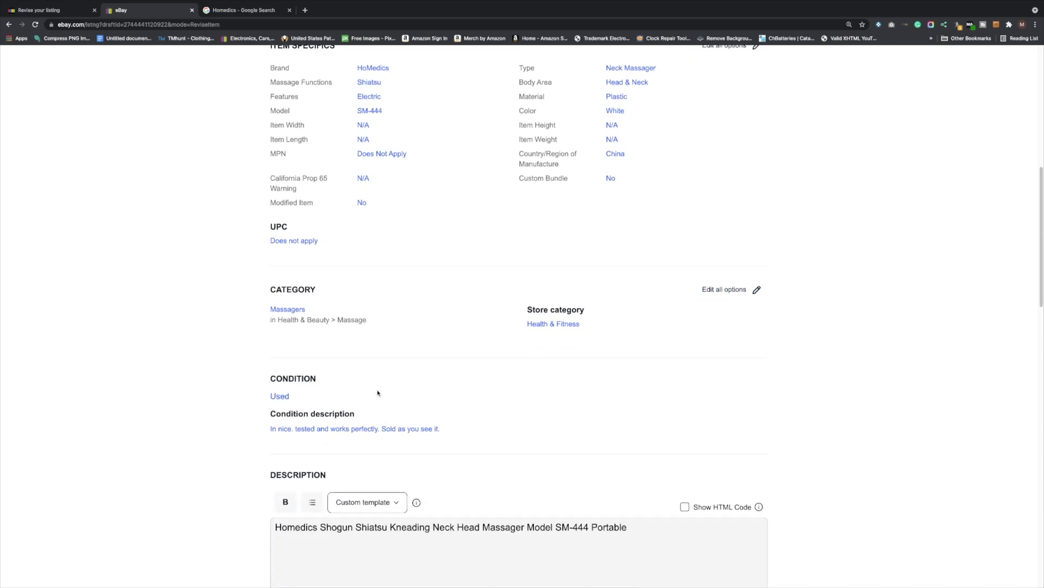
scroll(378, 393, down, 3)
scroll(378, 392, down, 5)
scroll(444, 230, down, 3)
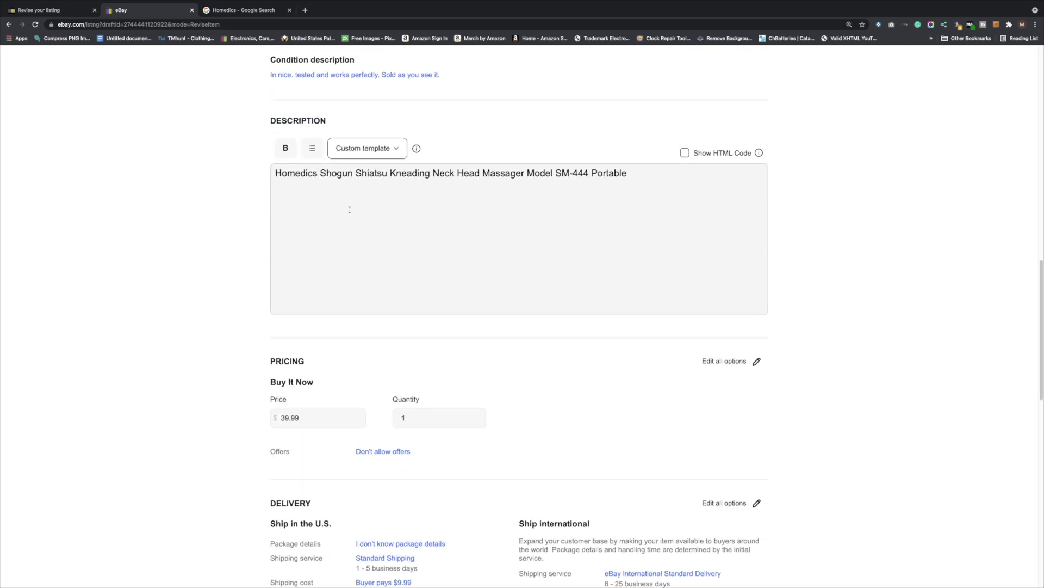
click(685, 154)
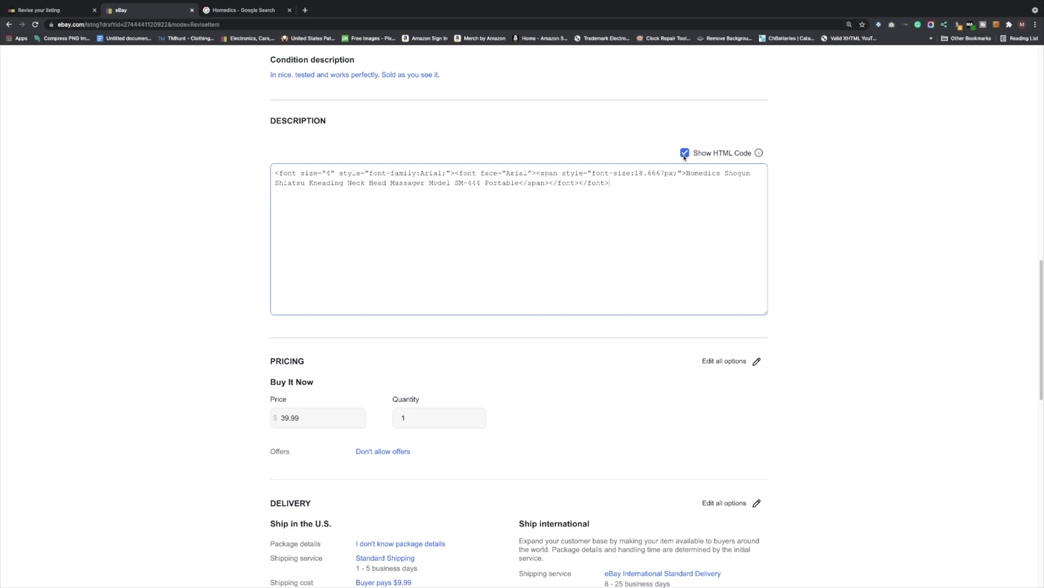
click(685, 154)
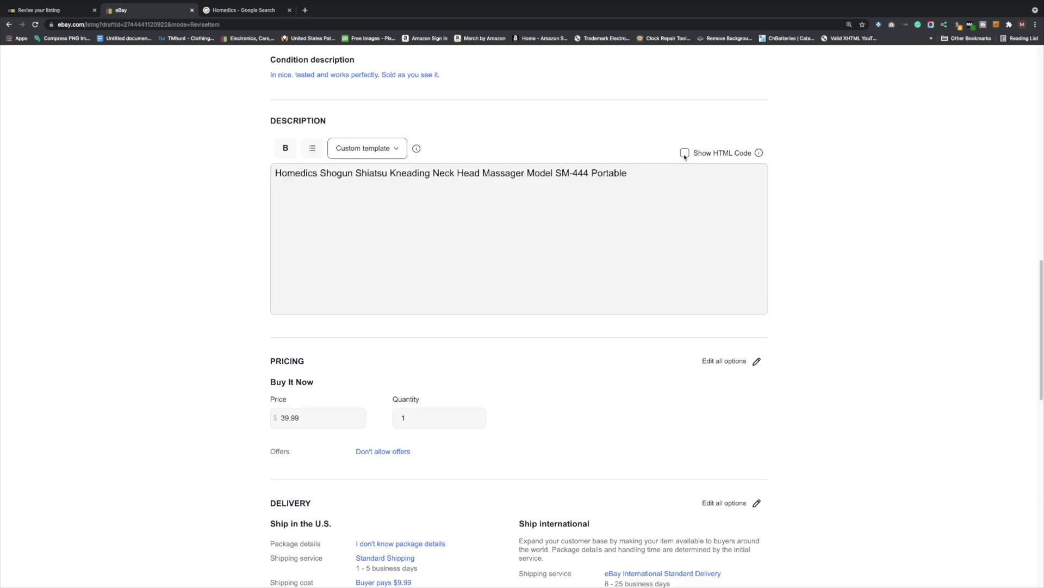
click(685, 153)
click(685, 153)
click(376, 151)
click(465, 140)
triple_click(565, 172)
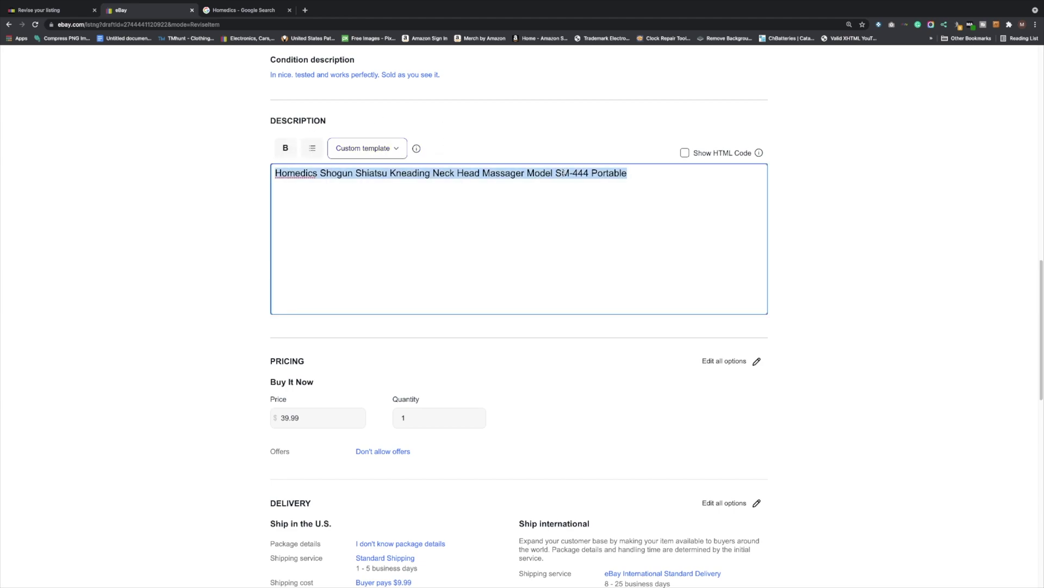
click(285, 147)
click(311, 149)
click(312, 148)
click(571, 219)
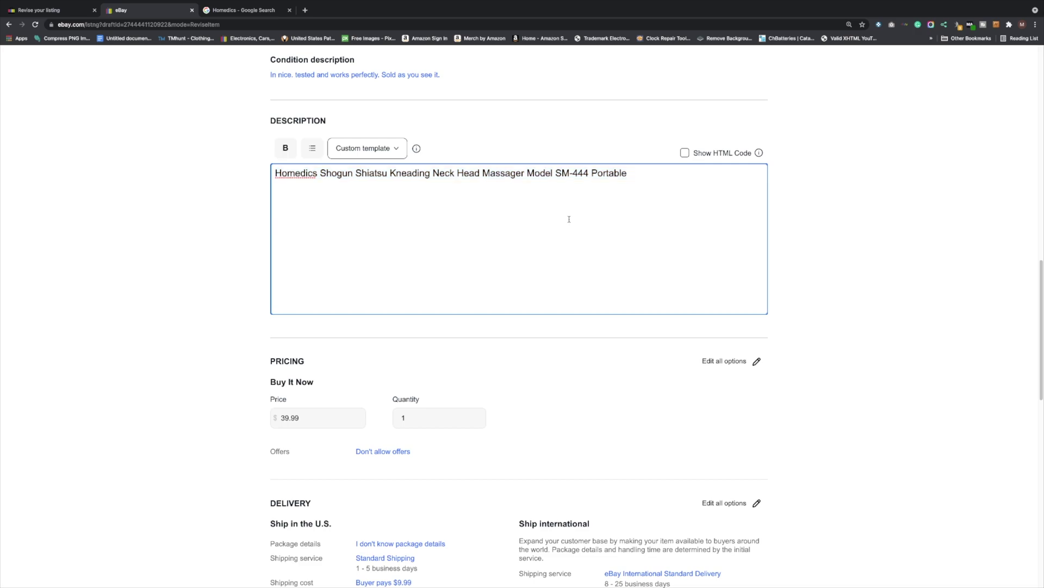
scroll(401, 315, down, 3)
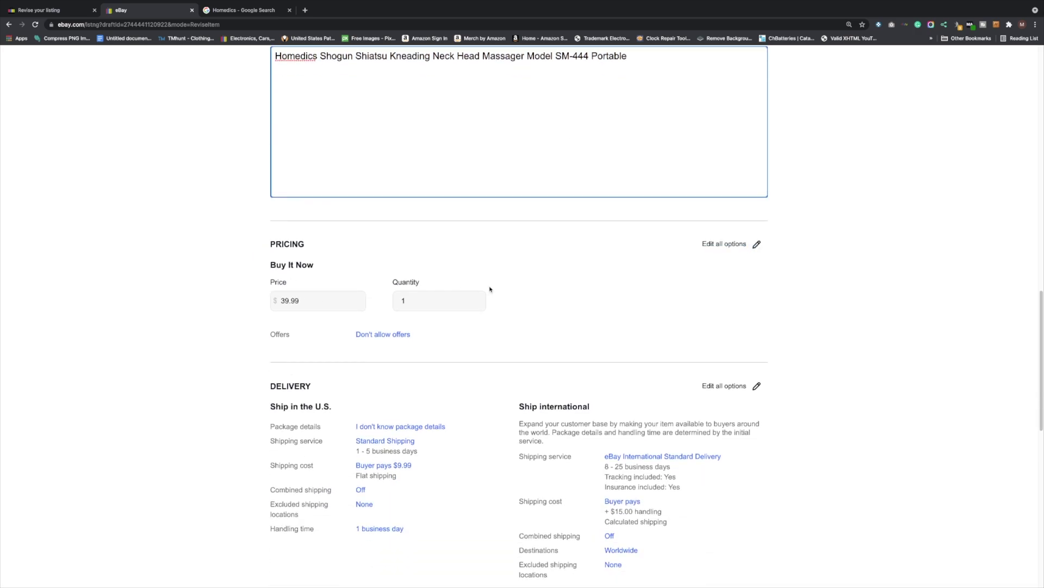
scroll(263, 351, down, 5)
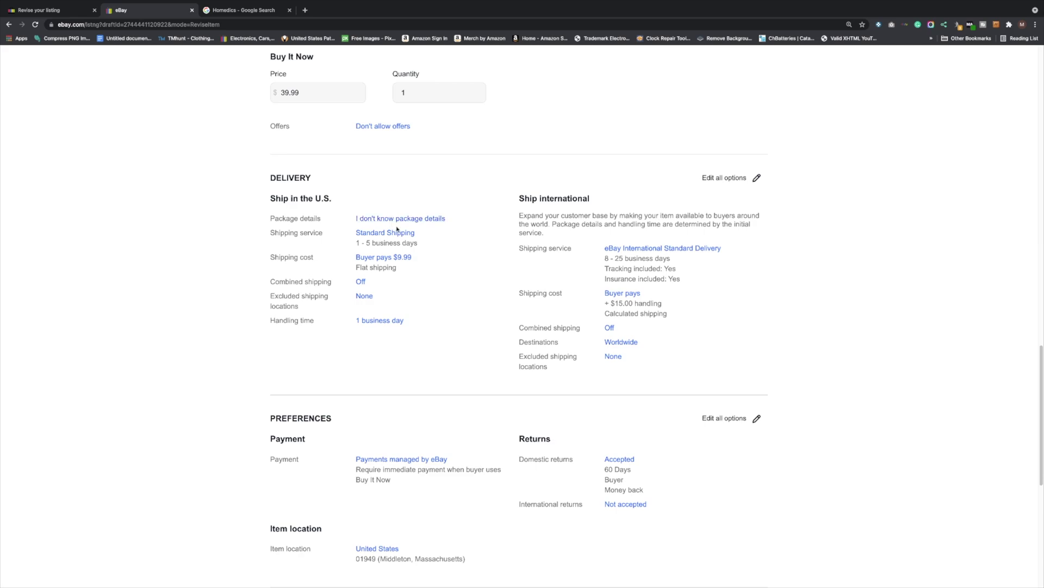
scroll(397, 229, down, 3)
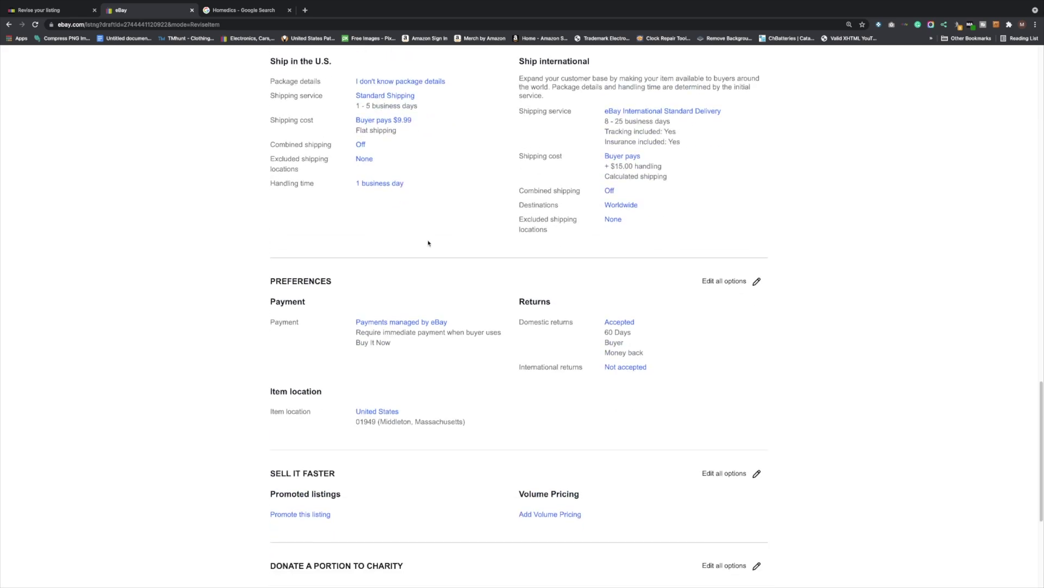
scroll(428, 246, down, 5)
scroll(428, 246, down, 1)
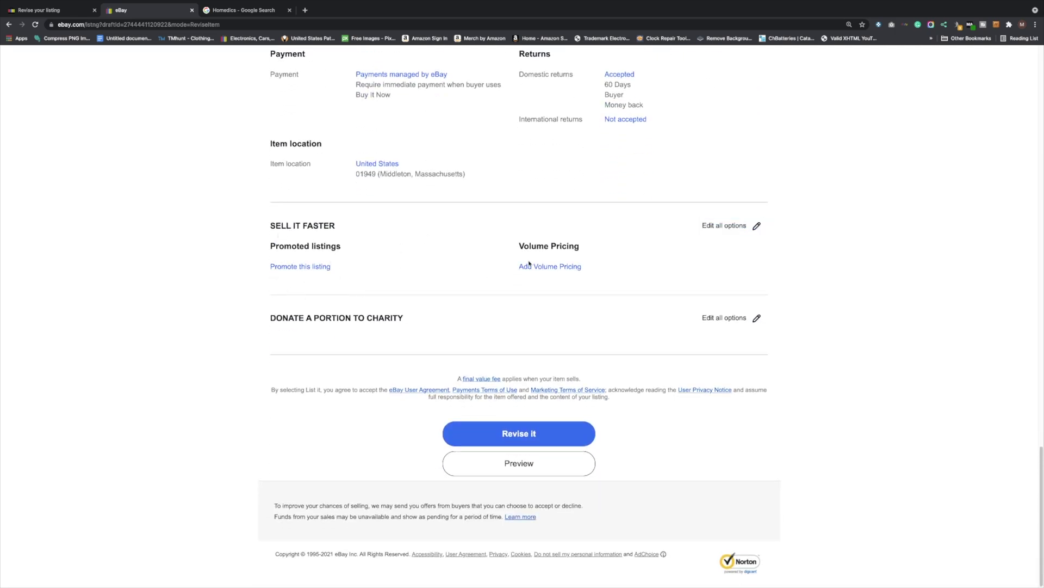
scroll(392, 244, up, 3)
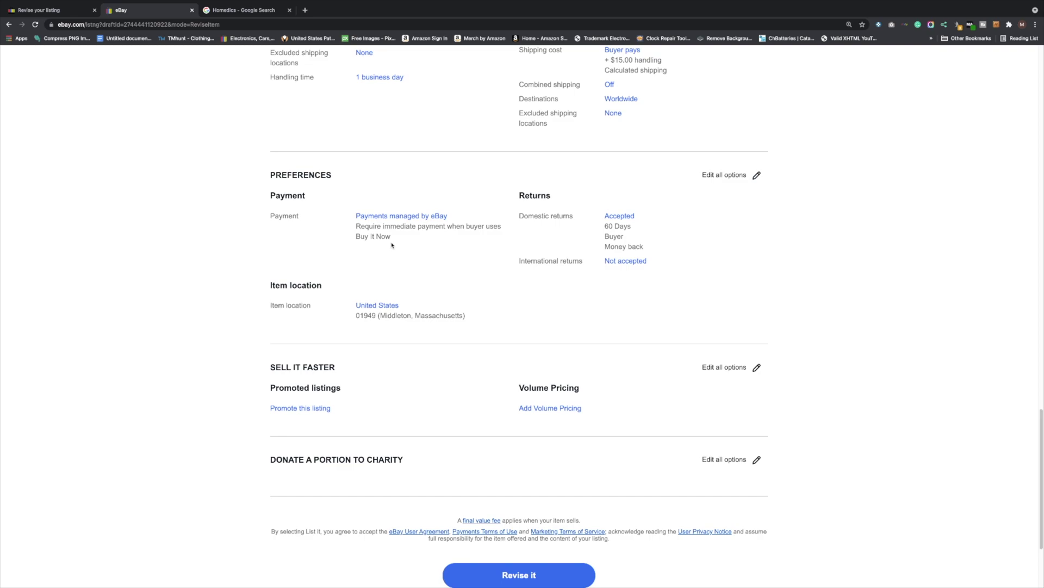
scroll(391, 243, up, 10)
scroll(393, 243, up, 10)
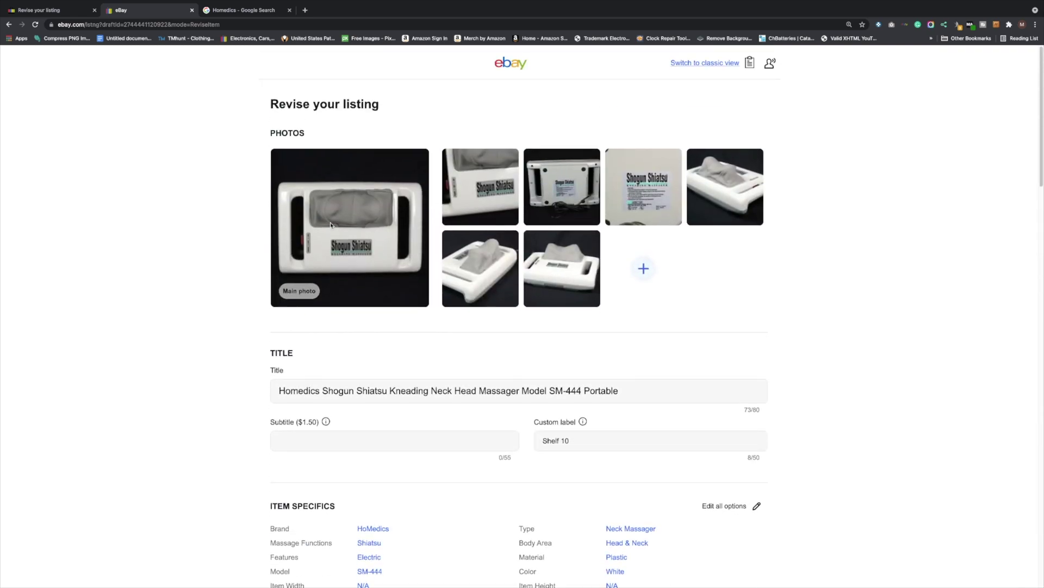
mouse_move(350, 227)
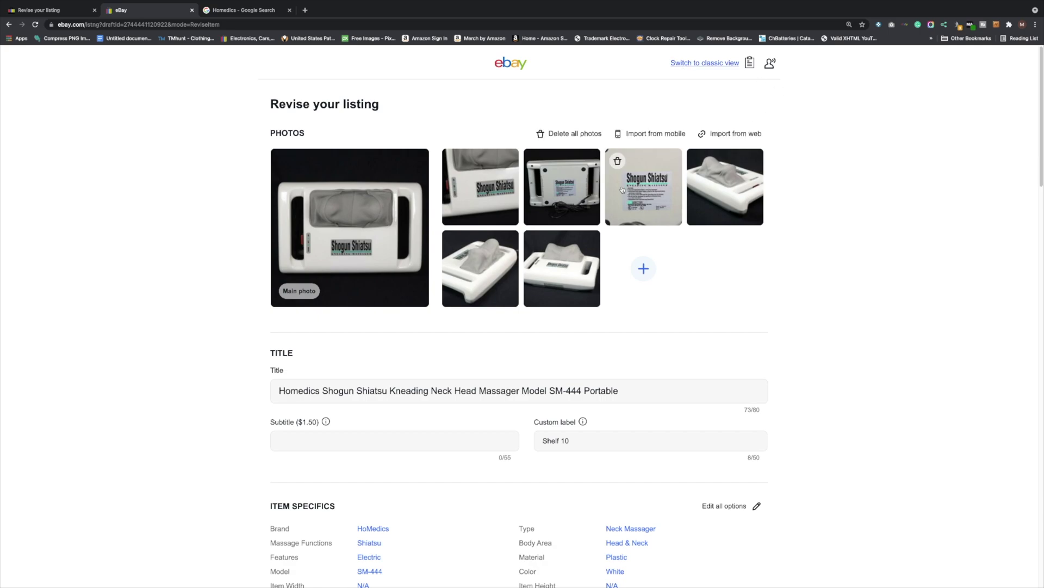
mouse_move(603, 227)
scroll(650, 139, down, 5)
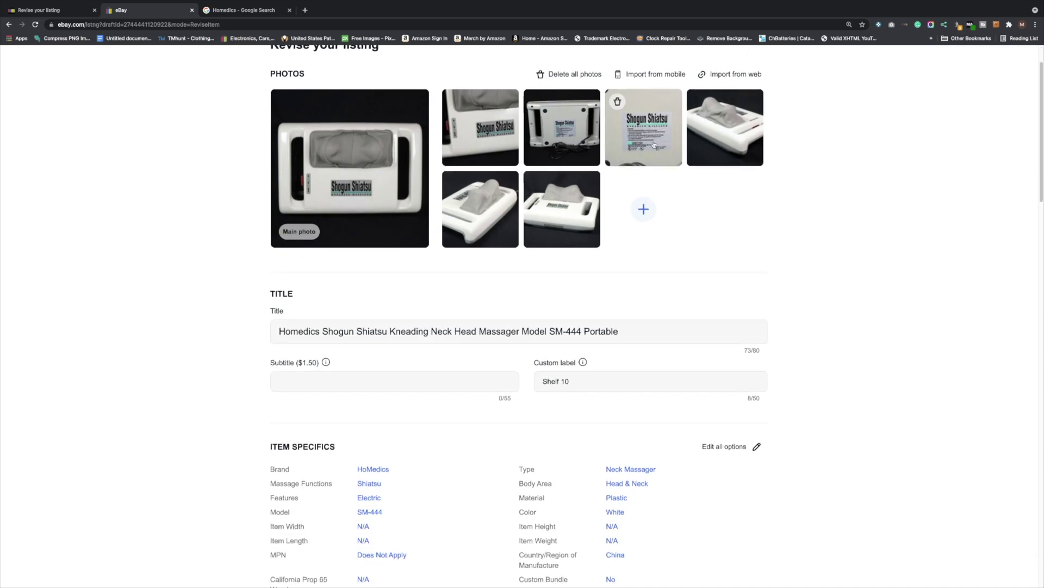
scroll(654, 164, down, 5)
scroll(653, 180, down, 5)
scroll(654, 203, down, 5)
scroll(654, 203, down, 8)
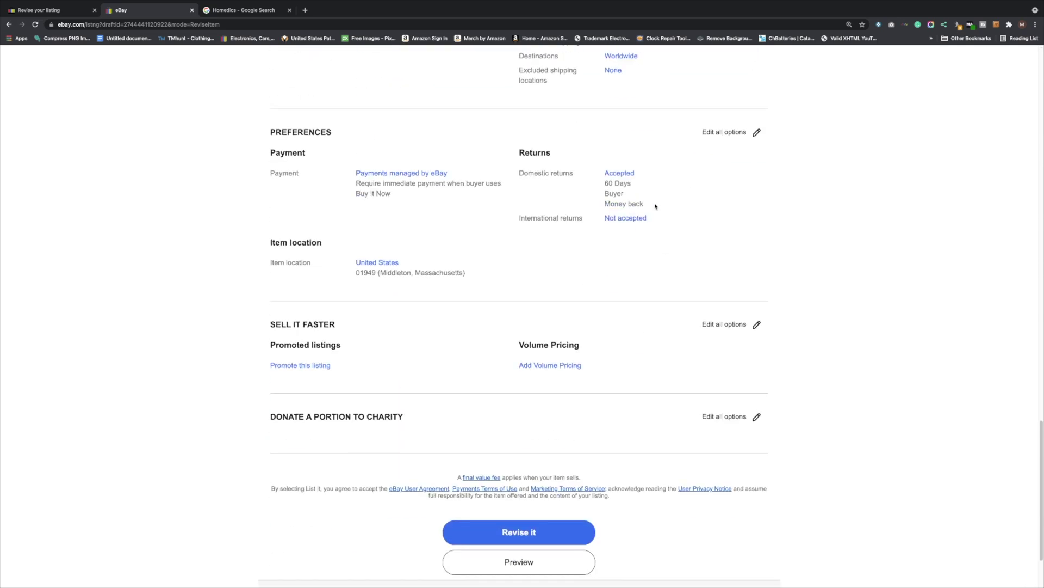
scroll(645, 205, down, 3)
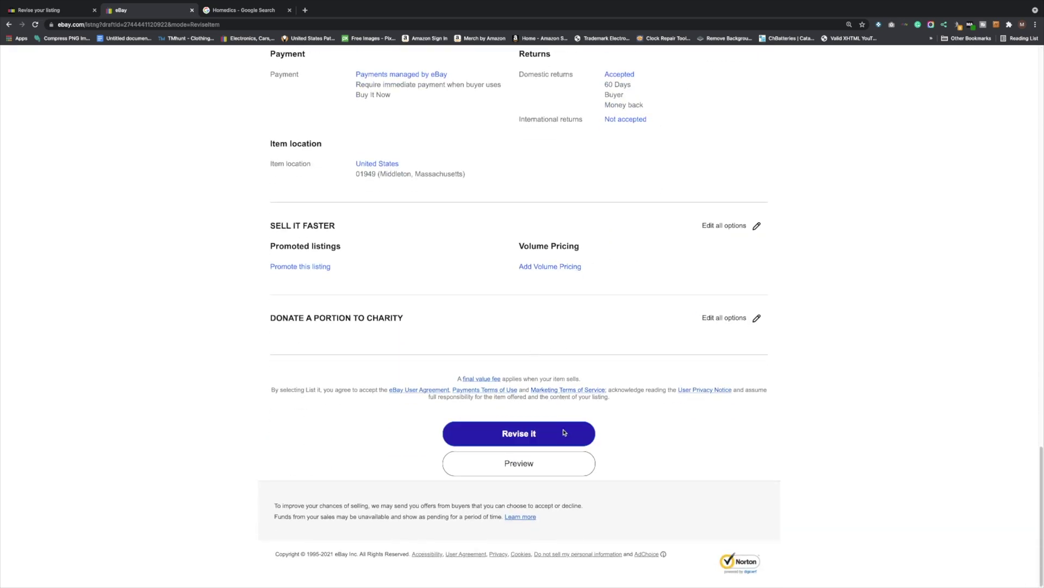
- Submit the revisions to the Homedics Shogun Shiatsu massager listing
click(534, 433)
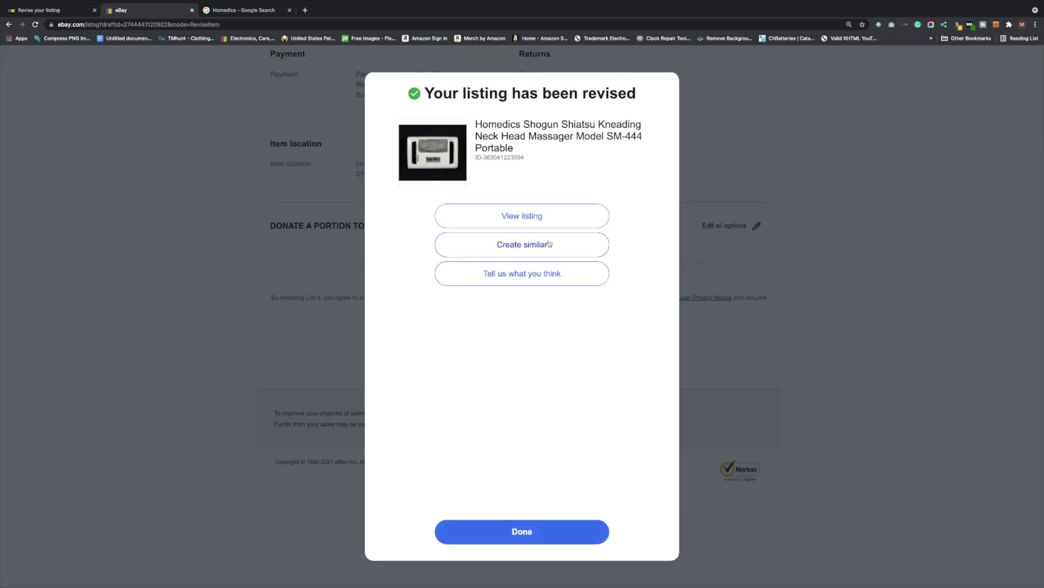
- View the revised massager listing's public page from the confirmation dialog
click(520, 219)
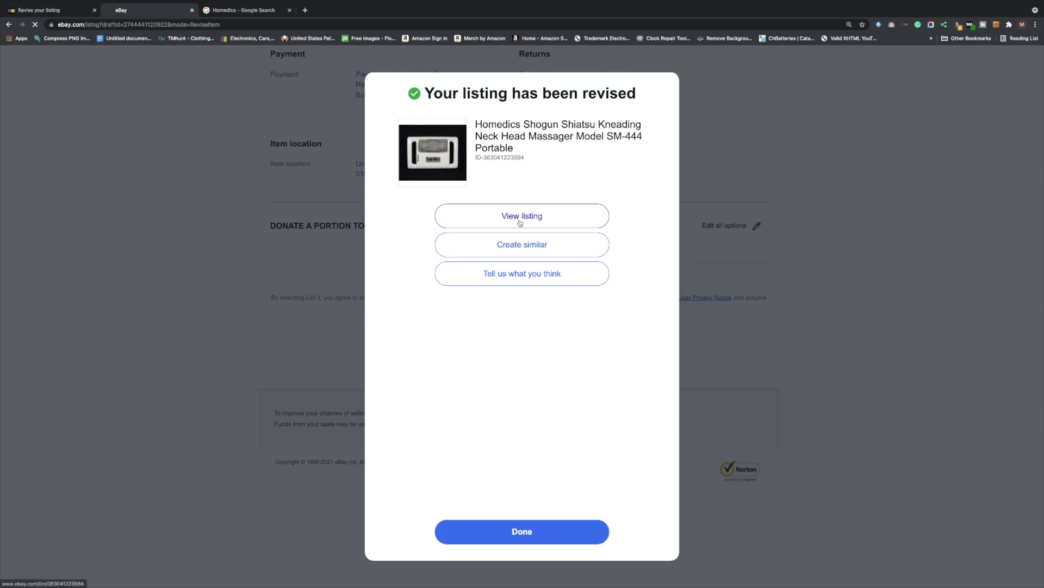